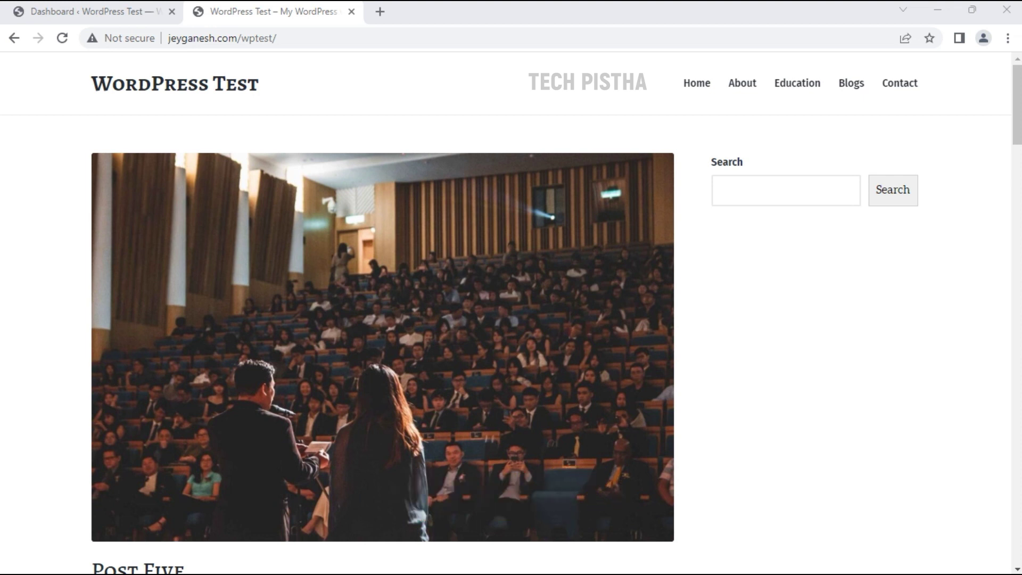
Search plugins for 'horizontal scrolling', then install and activate Horizontal scrolling announcements
scroll(817, 383, "down", 10)
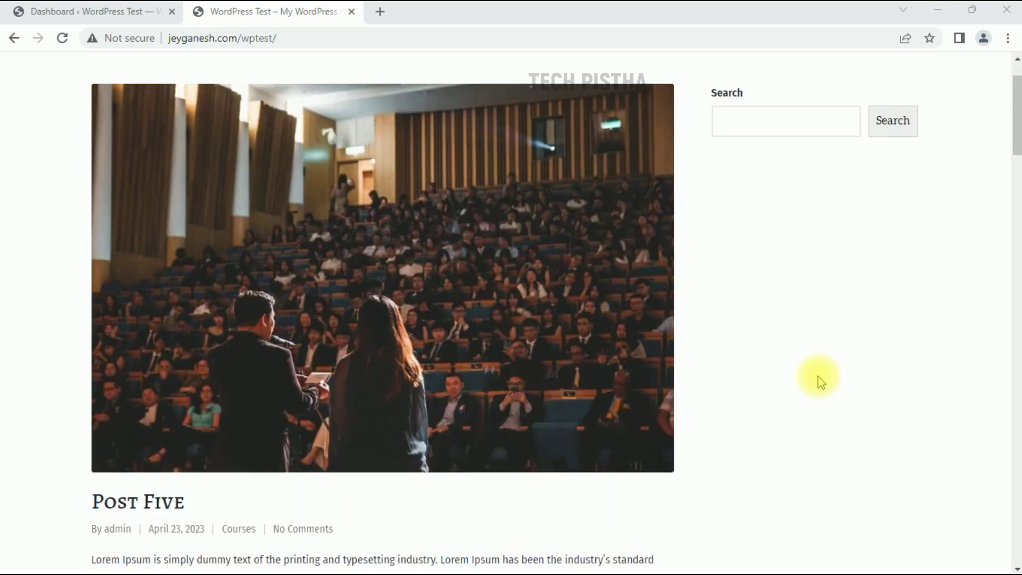
scroll(818, 381, "up", 10)
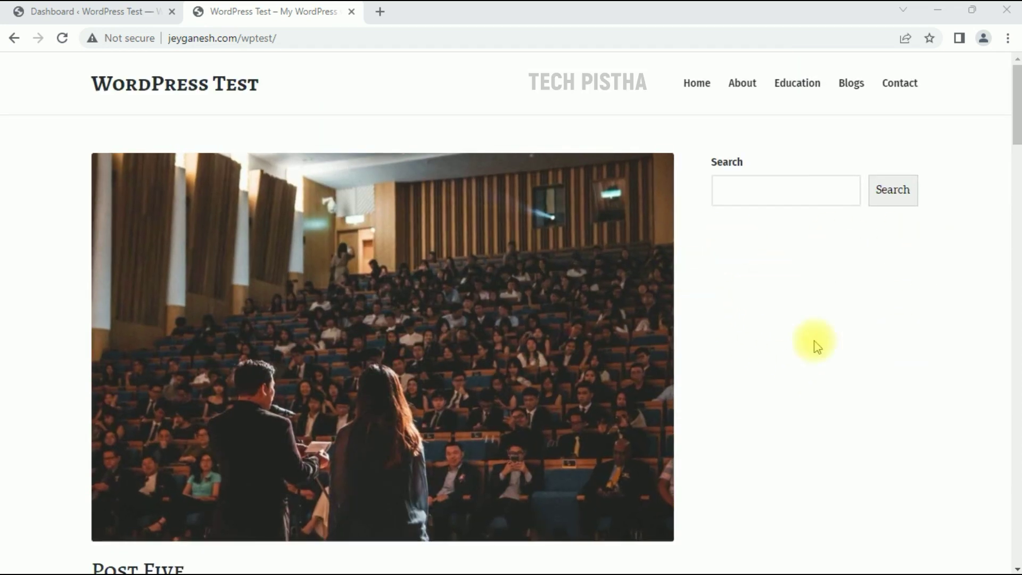
left_click(127, 16)
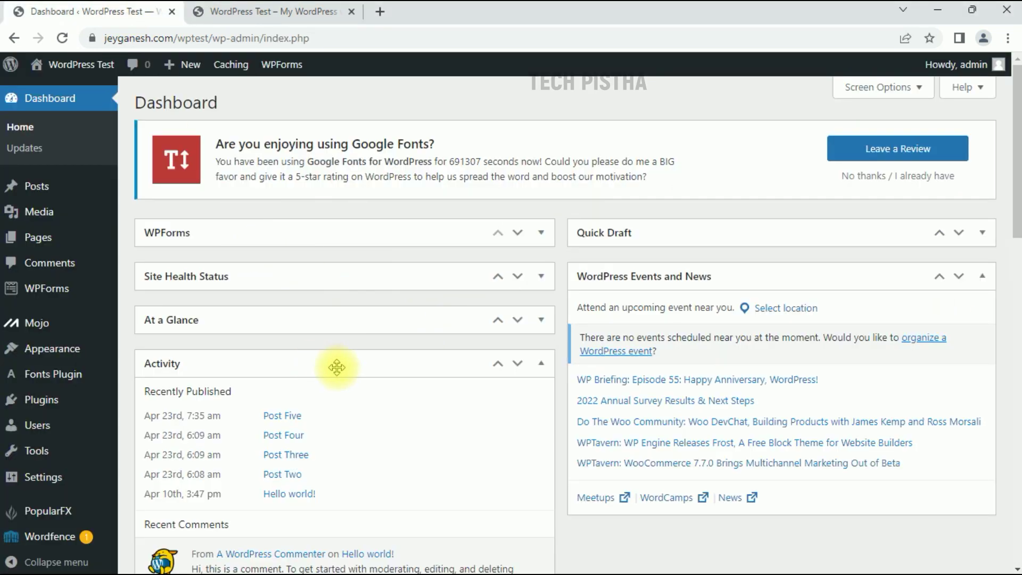
mouse_move(52, 414)
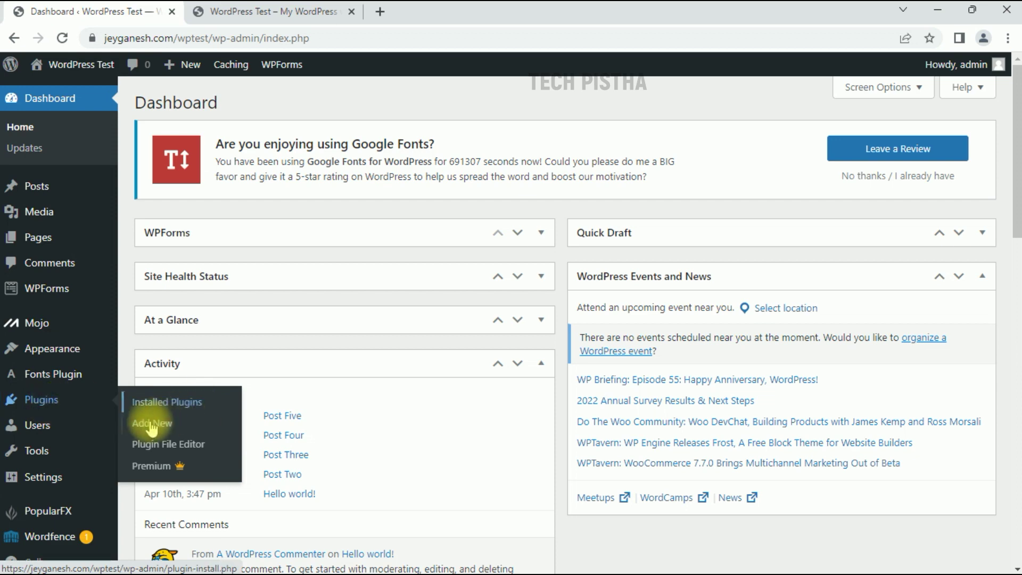
left_click(159, 425)
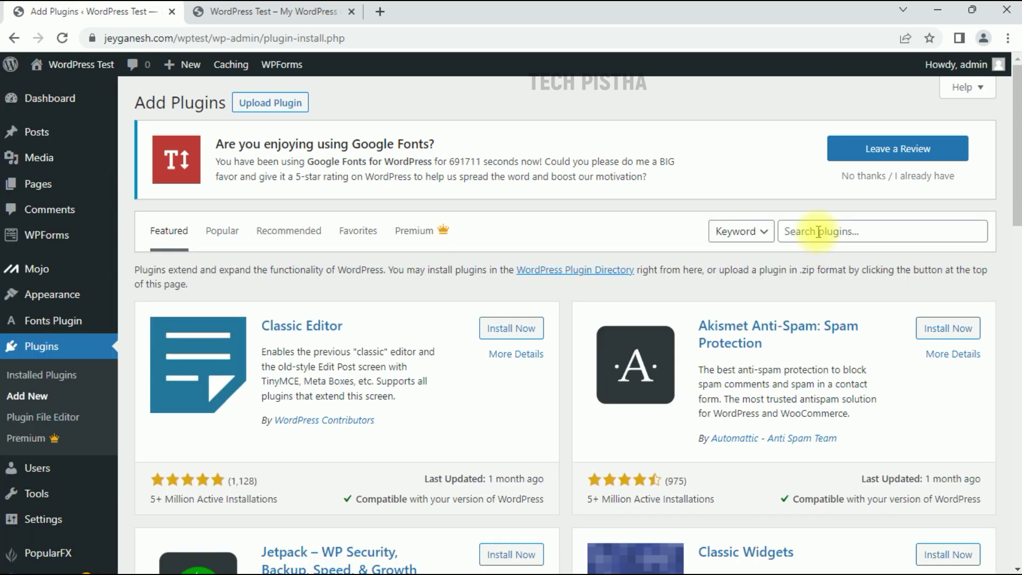
left_click(819, 231)
left_click(900, 322)
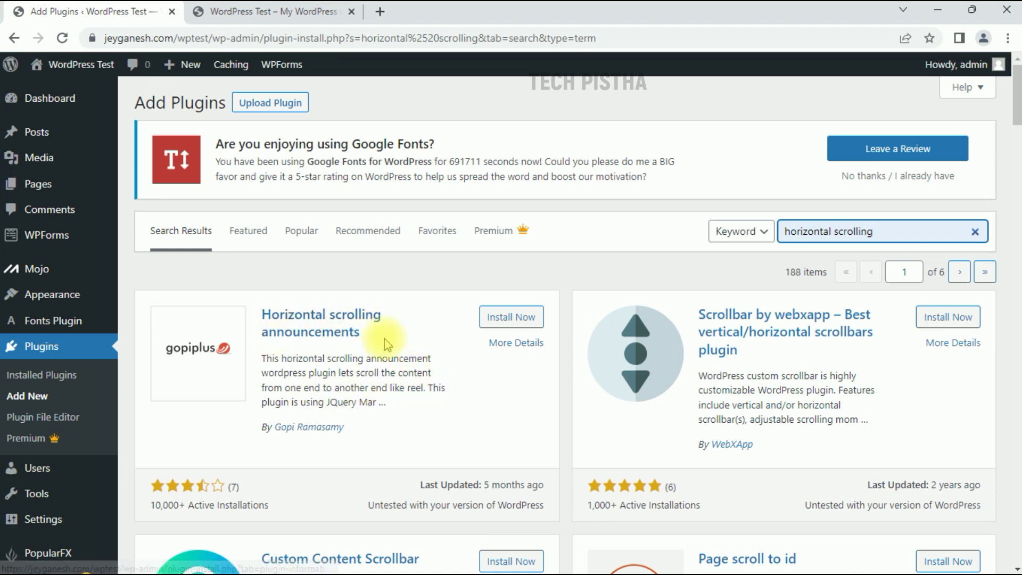
left_click(516, 319)
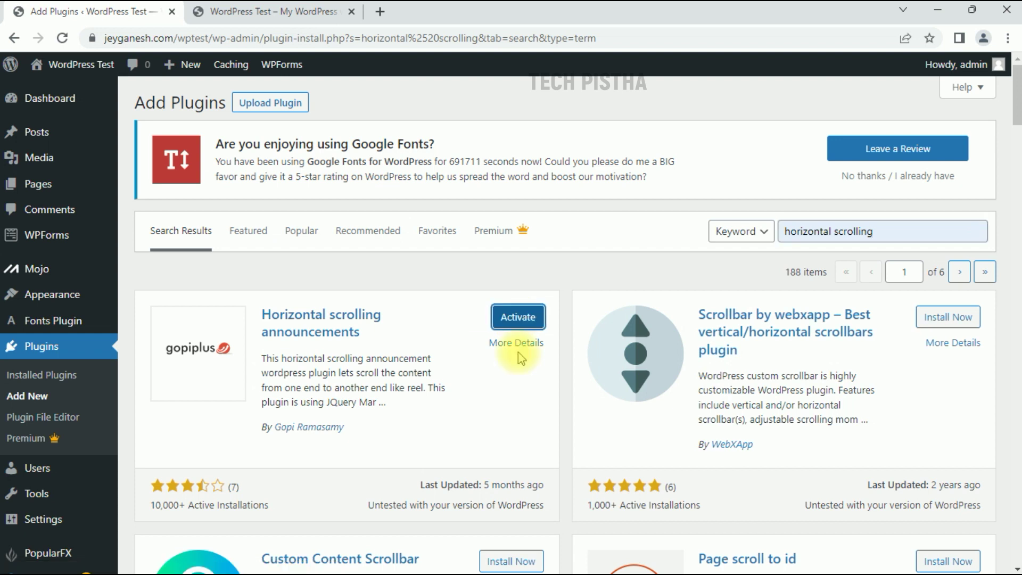
left_click(518, 318)
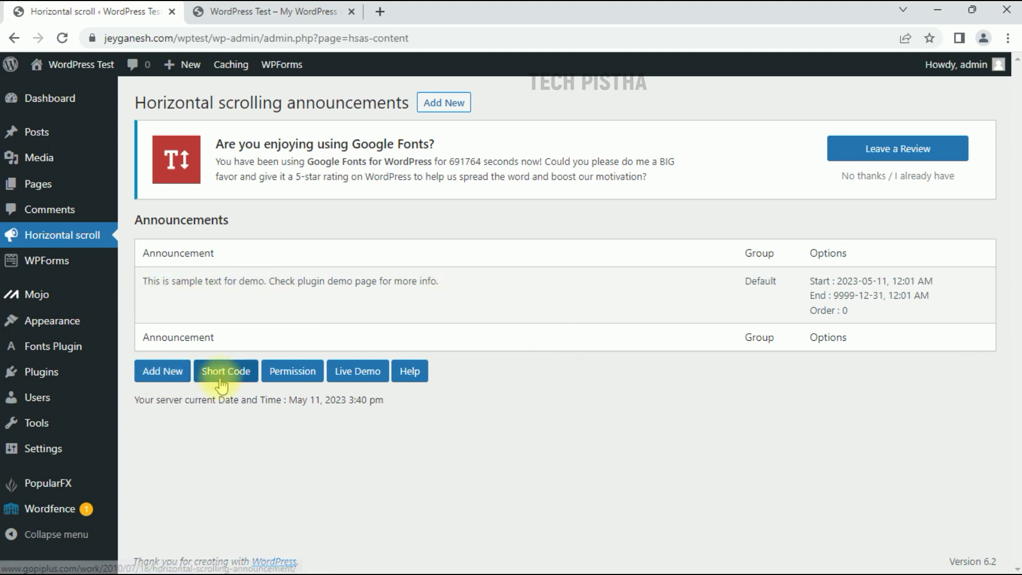
Start a new announcement and paste in the text about this week's most important post
left_click(165, 379)
left_click(251, 257)
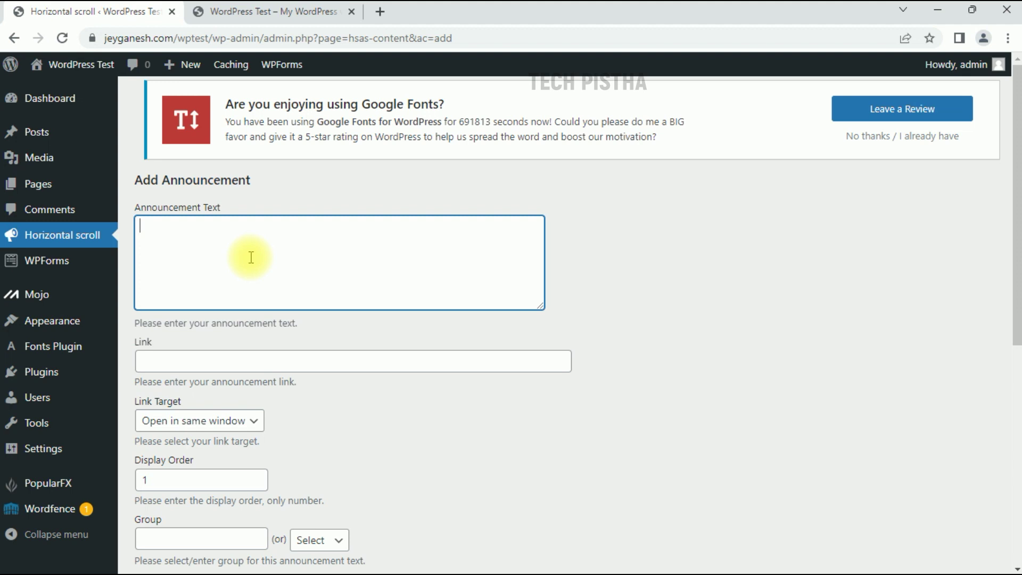
type("This week we publish the most important post for our valuable members.")
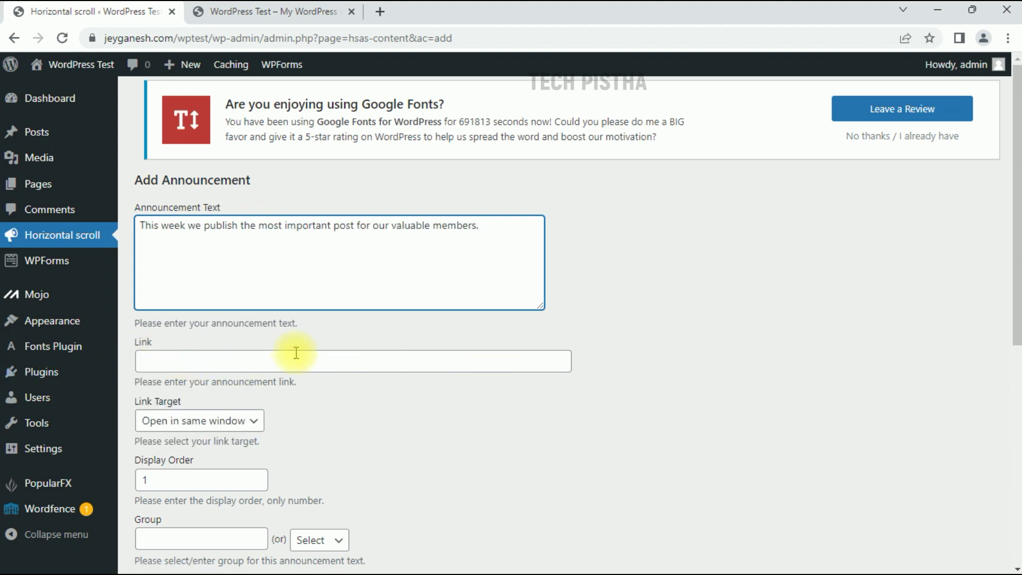
Set the announcement link to the Blogs page URL, opening in the same window
key("ctrl+Tab")
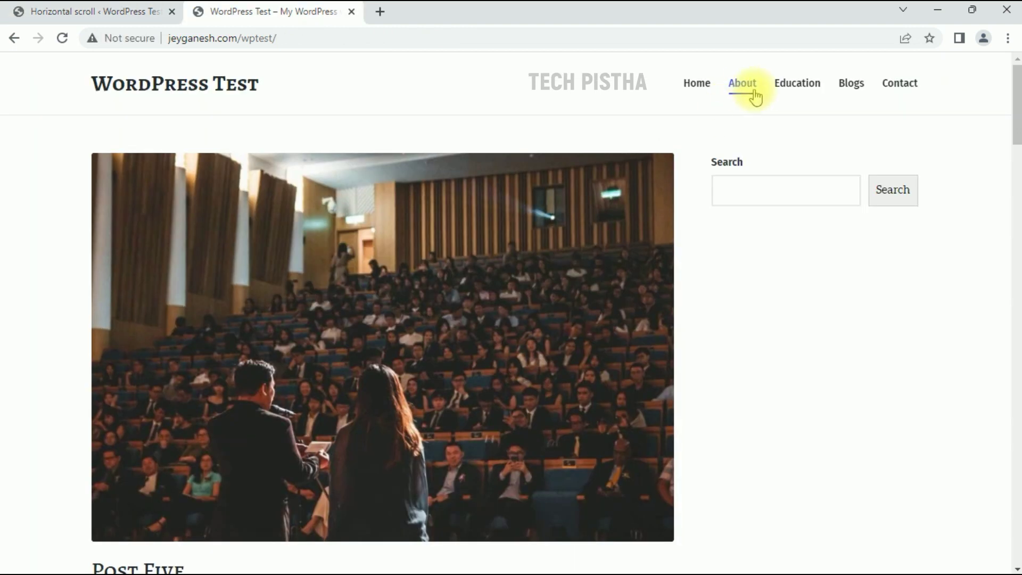
left_click(851, 83)
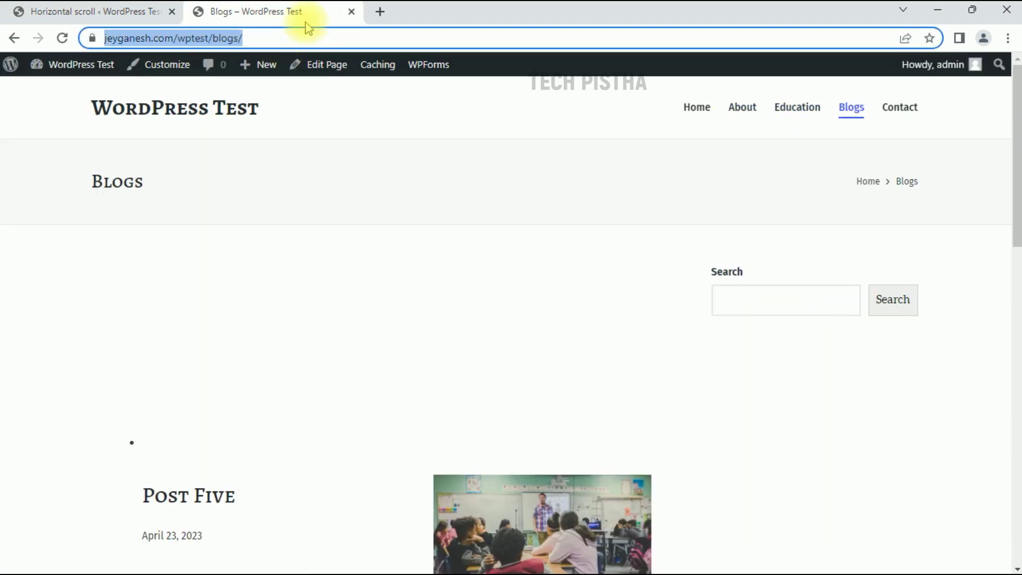
left_click(114, 11)
left_click(184, 361)
type("https://jeyganesh.com/wptest/blogs/")
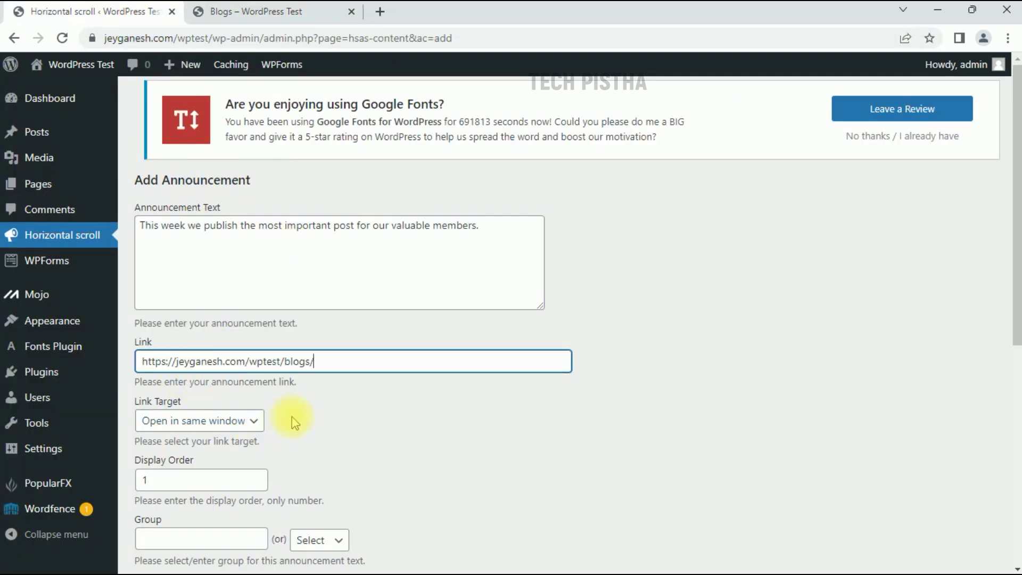
left_click(249, 420)
left_click(250, 435)
scroll(373, 431, "down", 4)
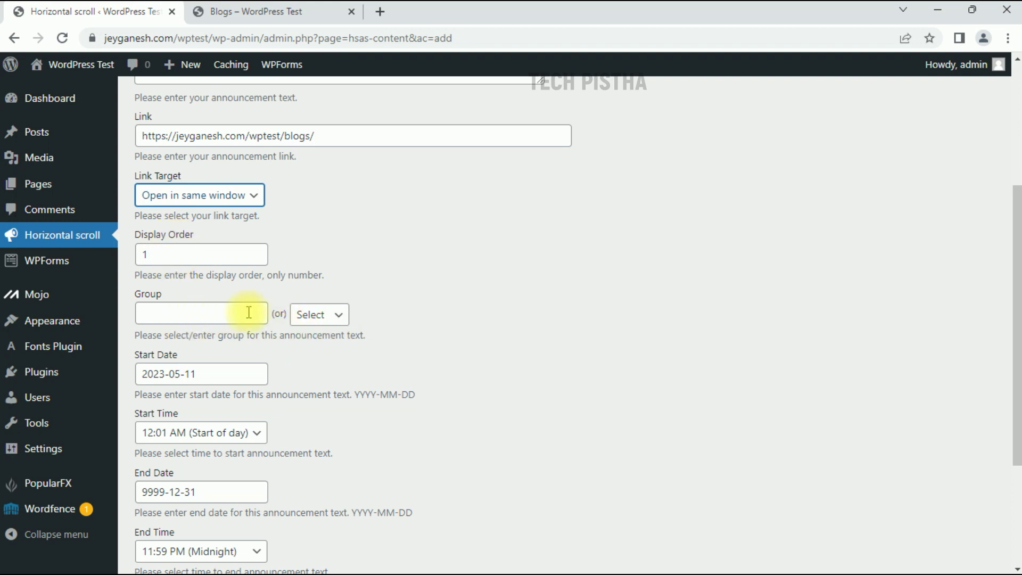
scroll(282, 248, "down", 3)
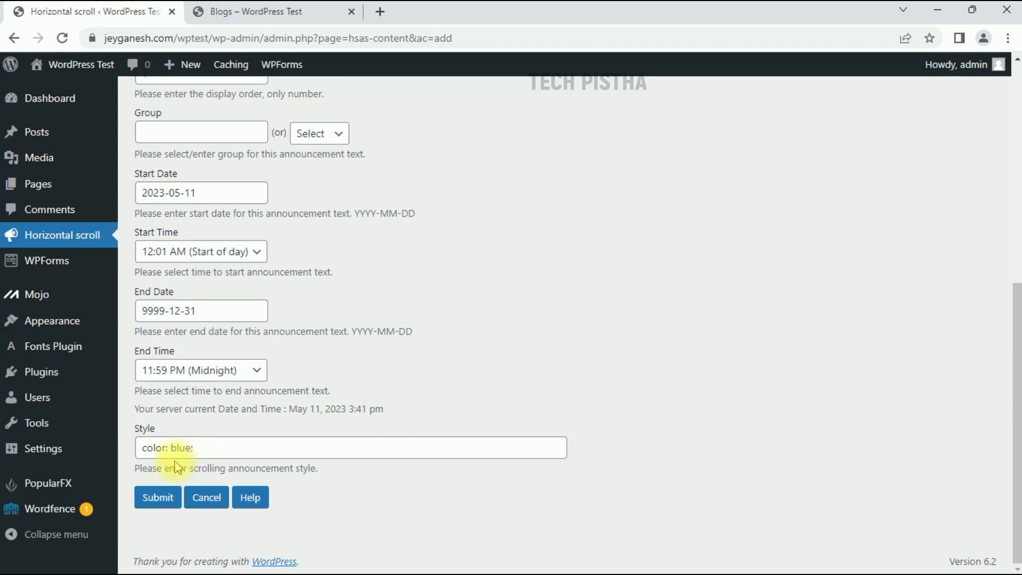
Put the announcement in the Default group, submit it, and view the announcements list
left_click(158, 497)
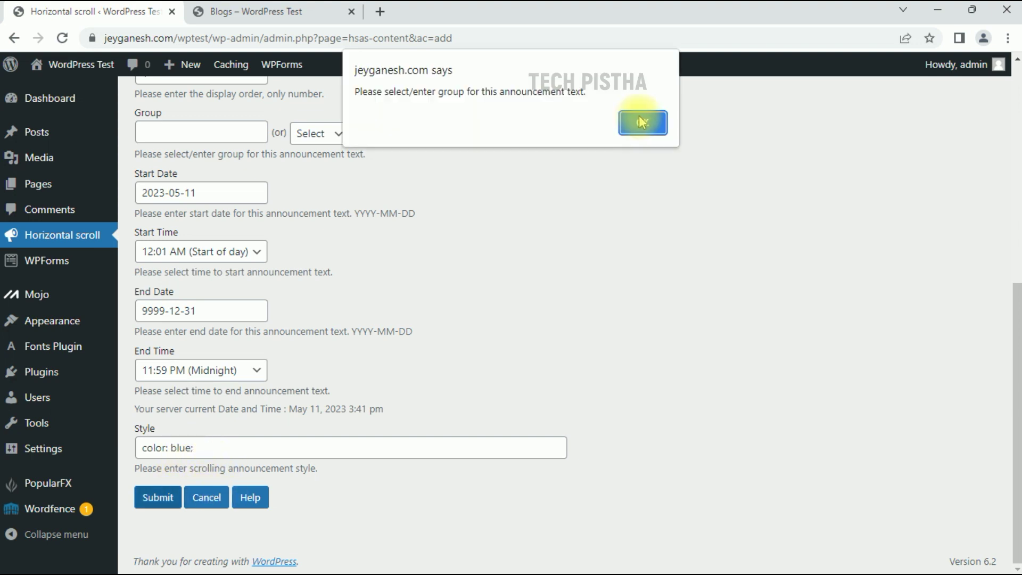
left_click(642, 123)
scroll(225, 376, "up", 4)
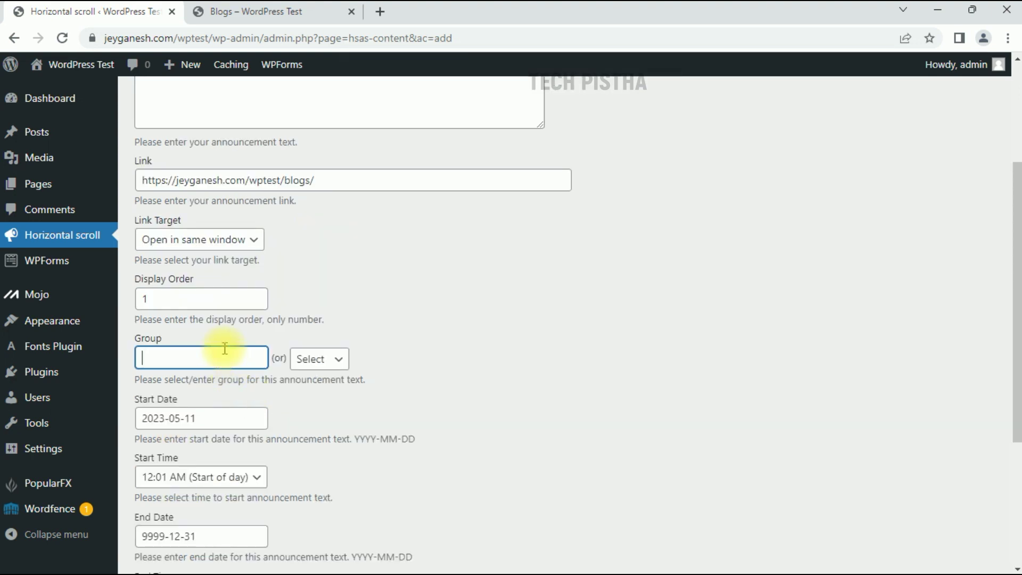
left_click(335, 359)
left_click(320, 394)
scroll(159, 527, "down", 4)
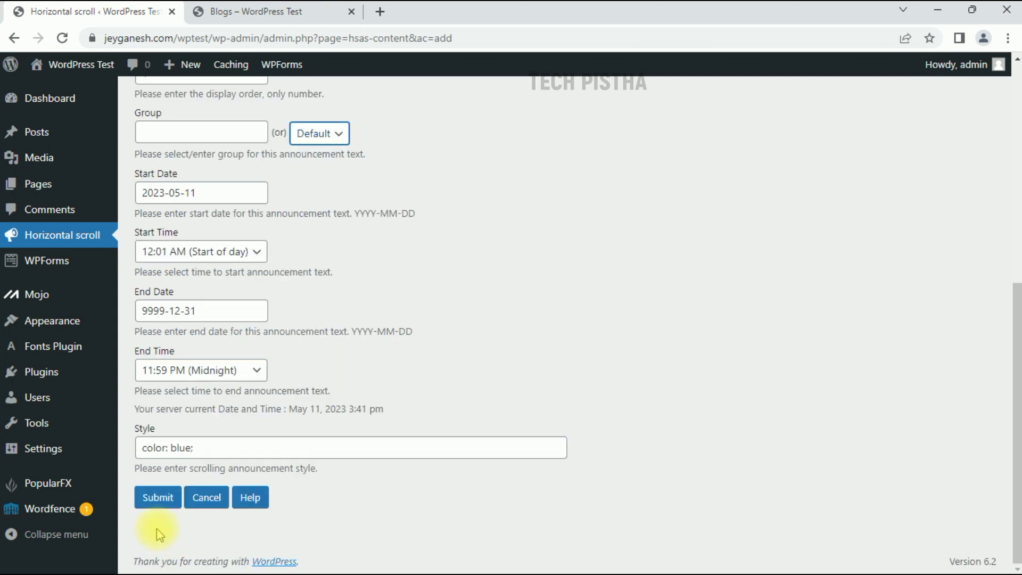
left_click(158, 497)
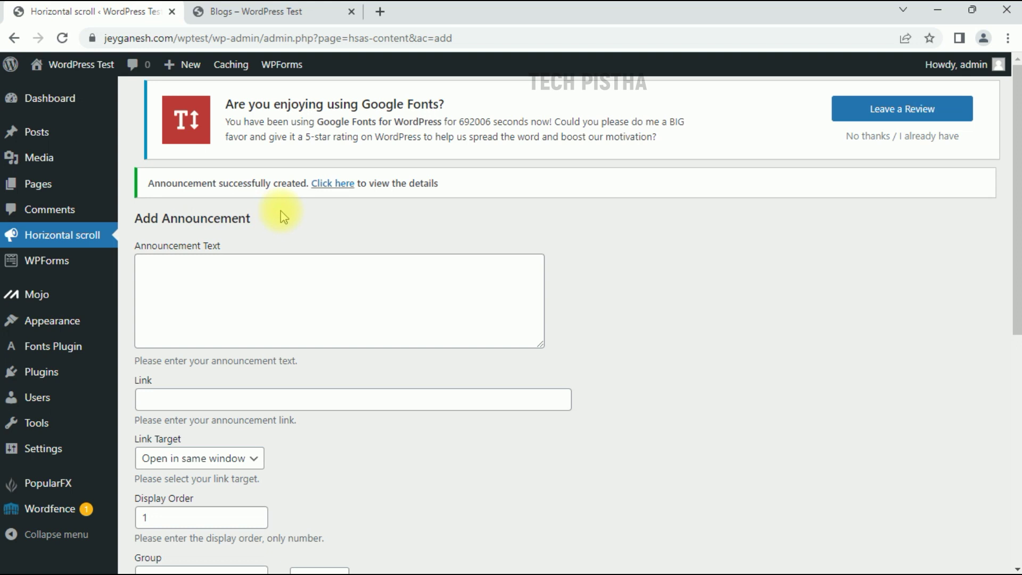
left_click(329, 186)
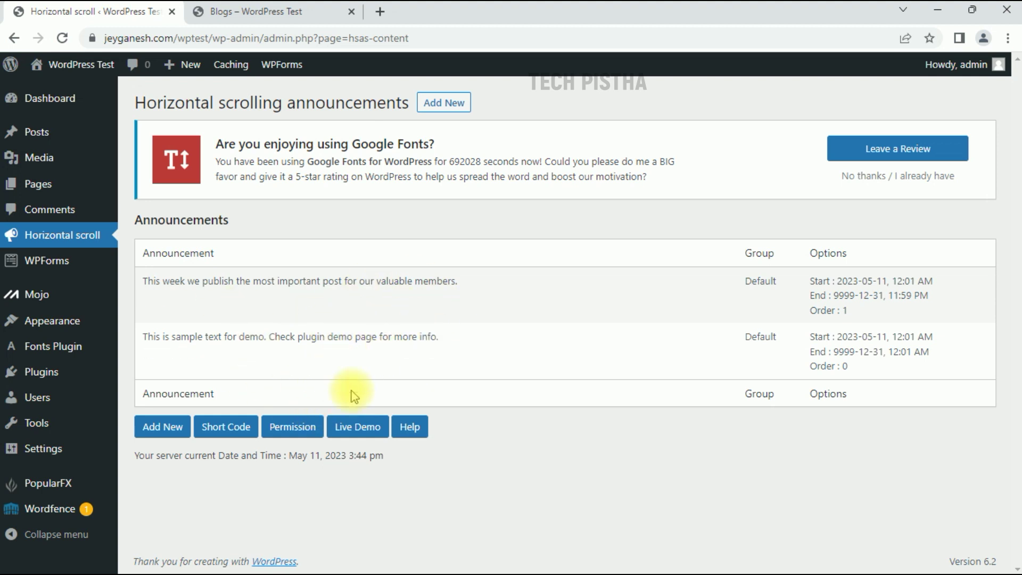
Select the shortcode [hsas-shortcode group="" speed="10" direction="left" gap="50"] on the plugin's documentation page
left_click(230, 434)
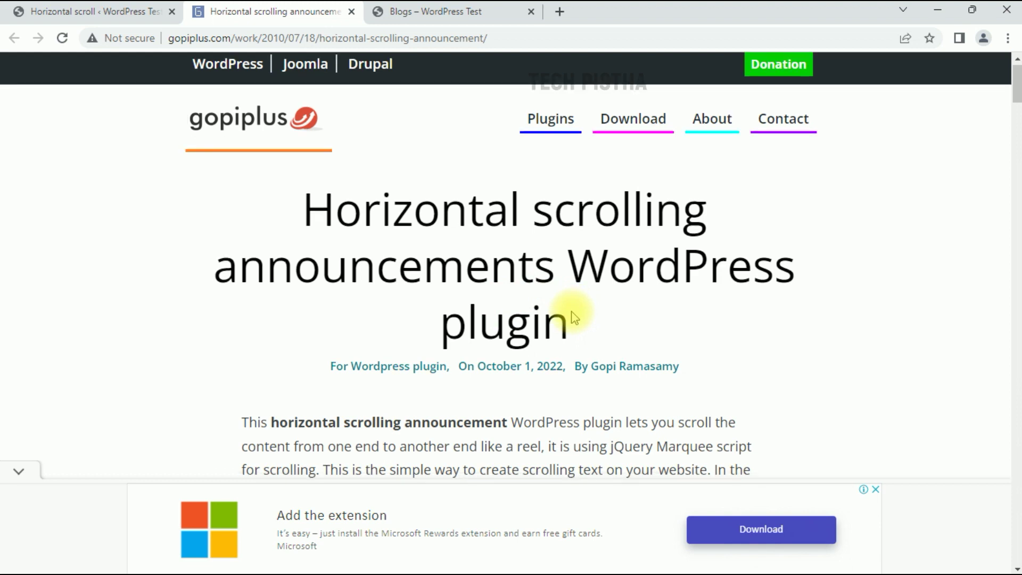
scroll(636, 308, "down", 15)
scroll(636, 308, "down", 20)
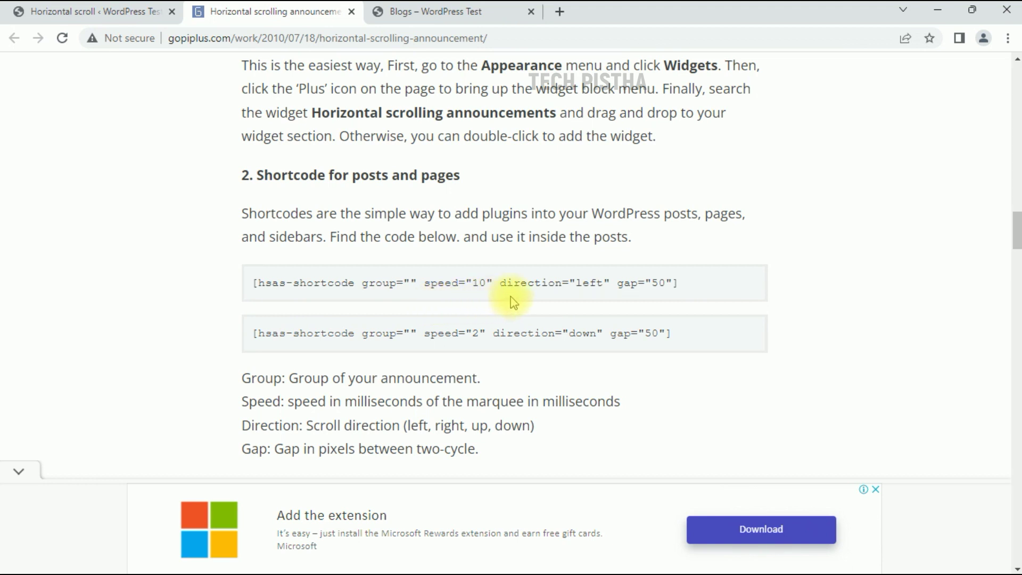
left_click_drag(689, 282, 251, 282)
key("ctrl+c")
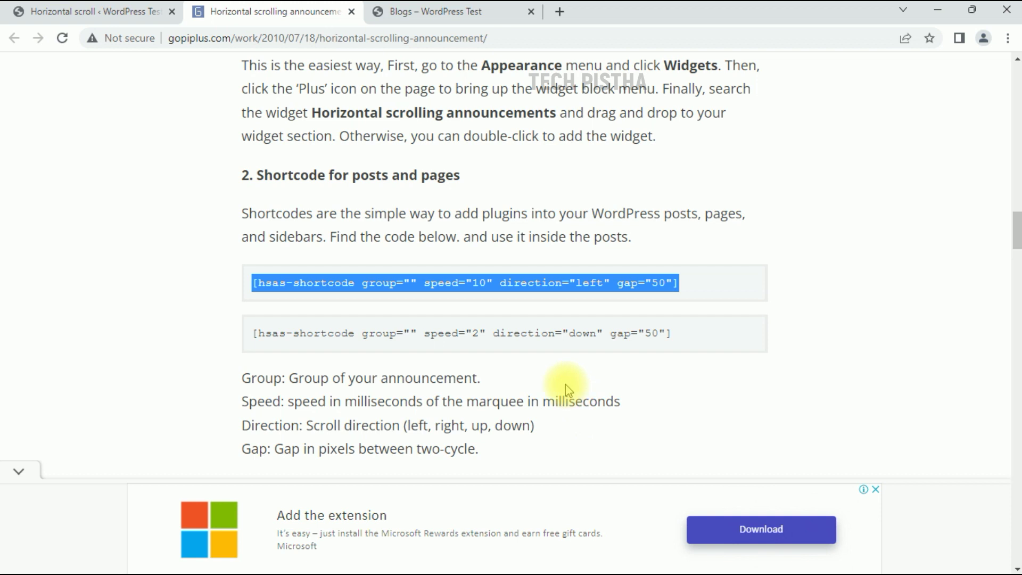
left_click_drag(681, 286, 260, 283)
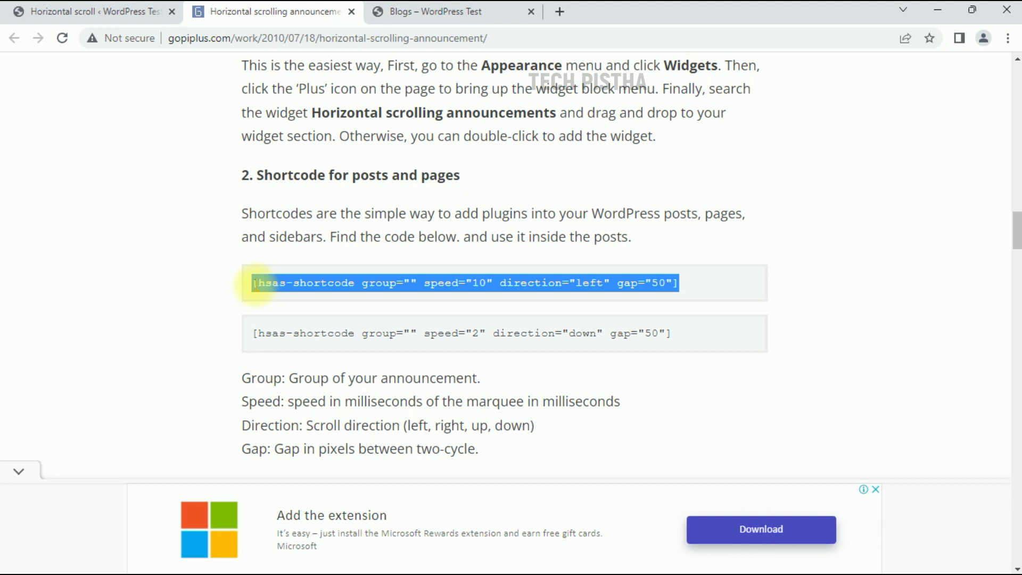
left_click(130, 13)
Add a Custom HTML block to the Default Sidebar containing the pasted shortcode
left_click(522, 230)
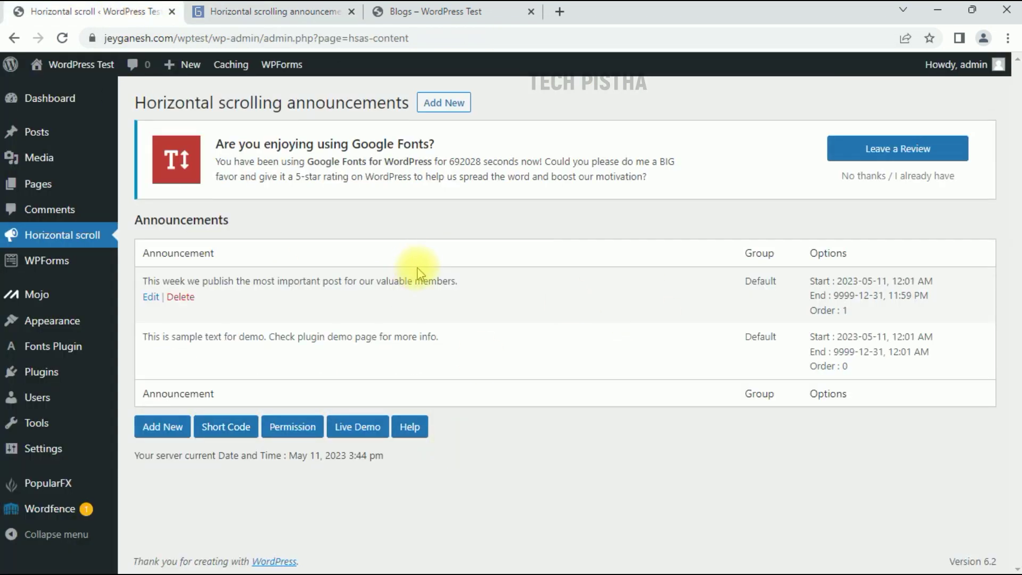
mouse_move(75, 322)
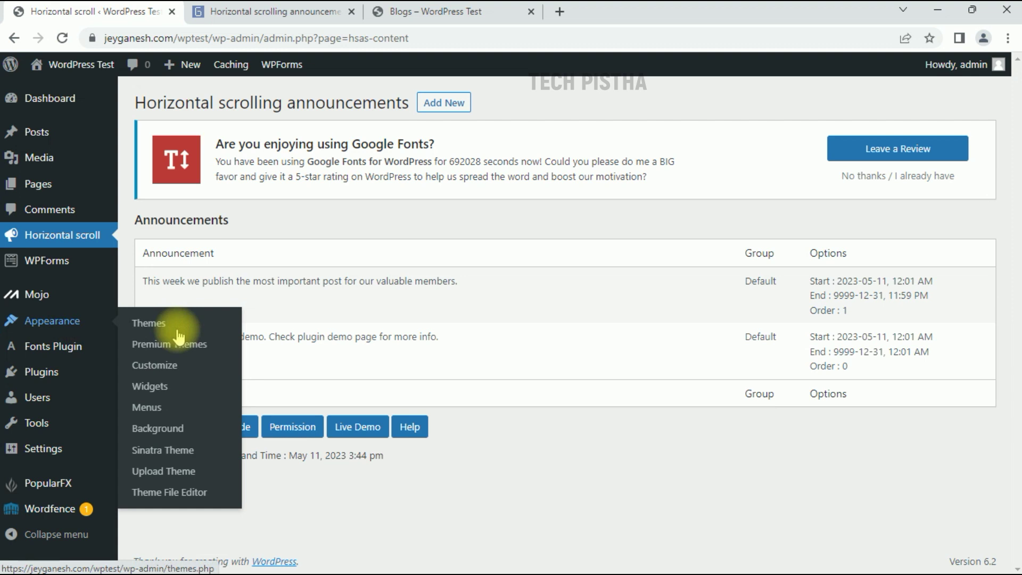
left_click(160, 390)
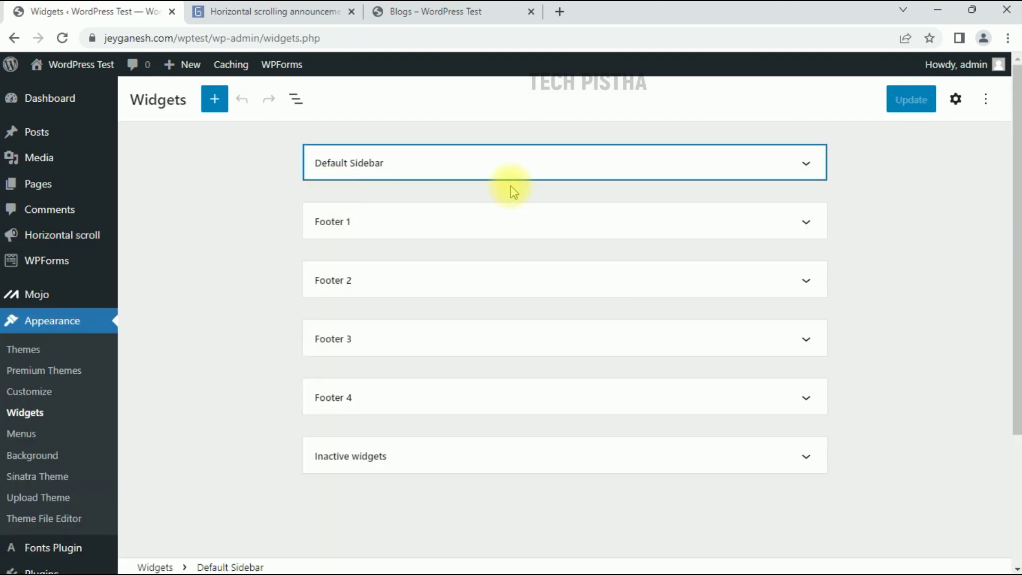
left_click(543, 174)
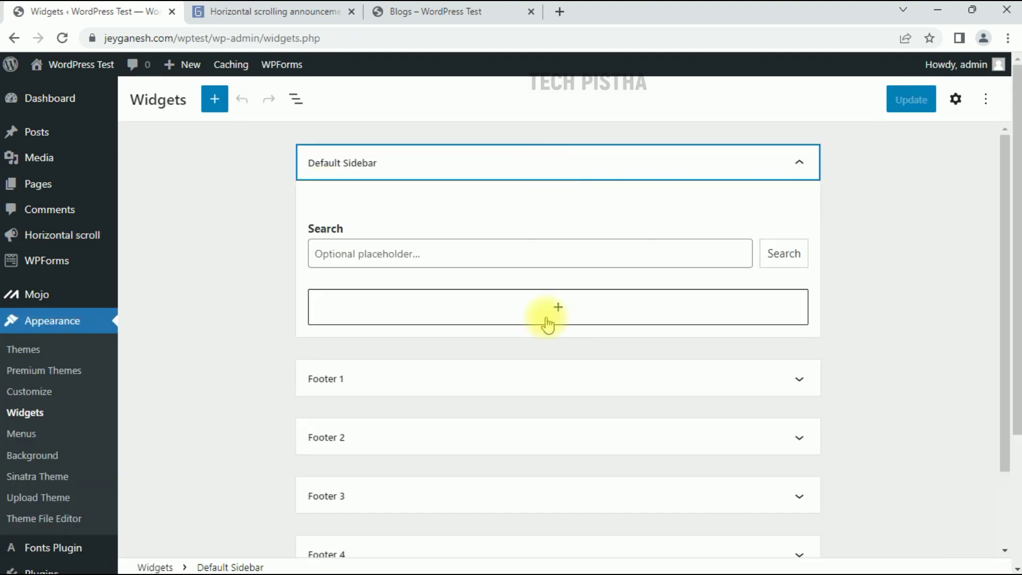
left_click(574, 314)
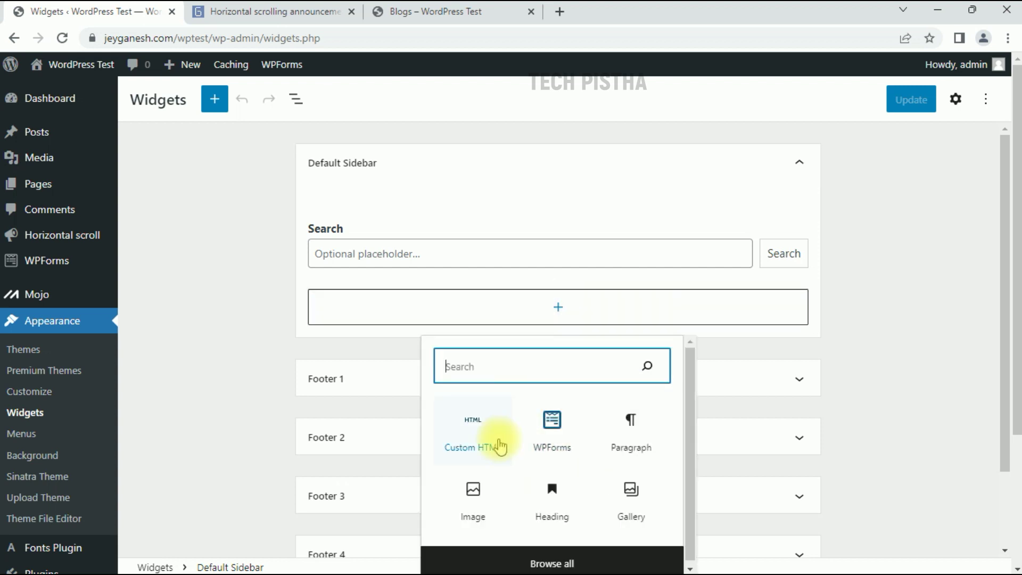
left_click(474, 448)
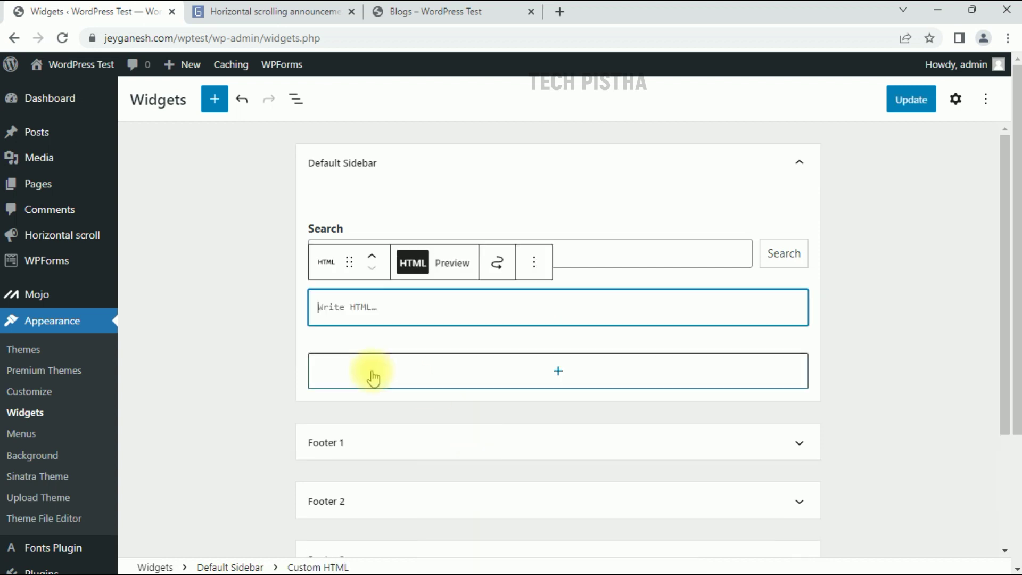
key("ctrl+v")
Add a bold <b>Latest News</b> heading line above the shortcode
left_click(320, 309)
key("Return")
key("Up")
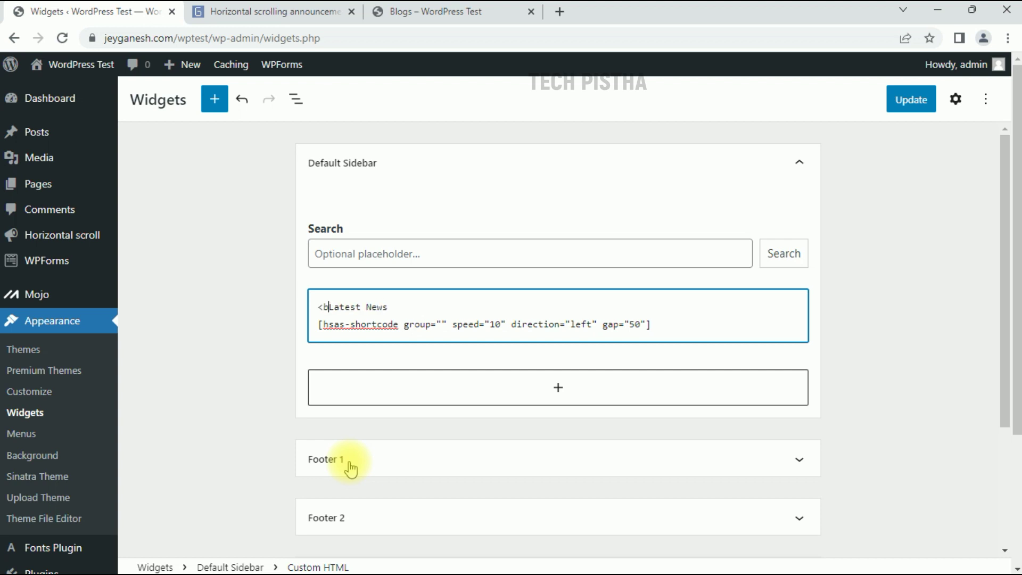
type("<b>")
key("End")
type("</b>")
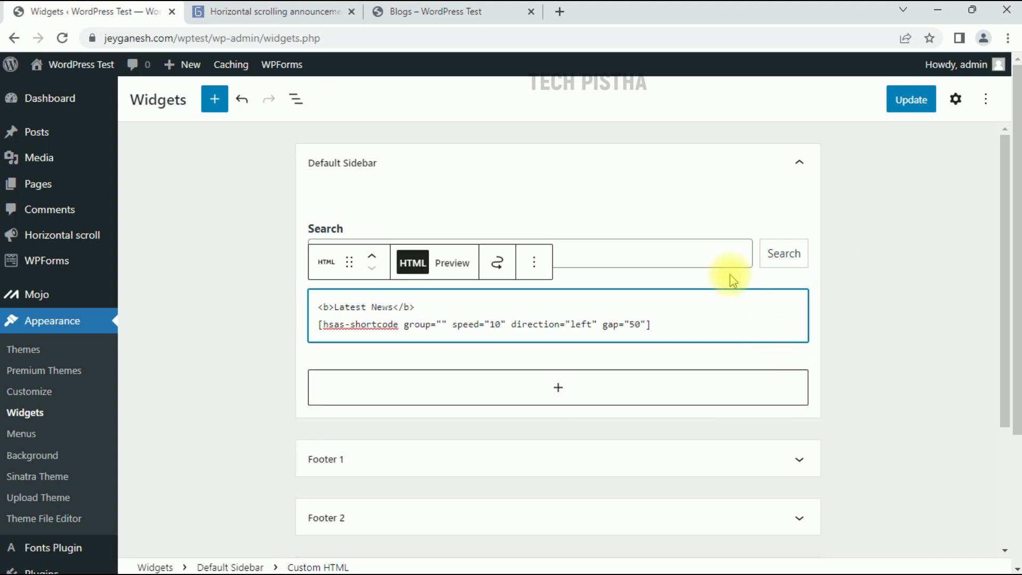
Save the sidebar widgets and open the live site in a new tab
left_click(910, 109)
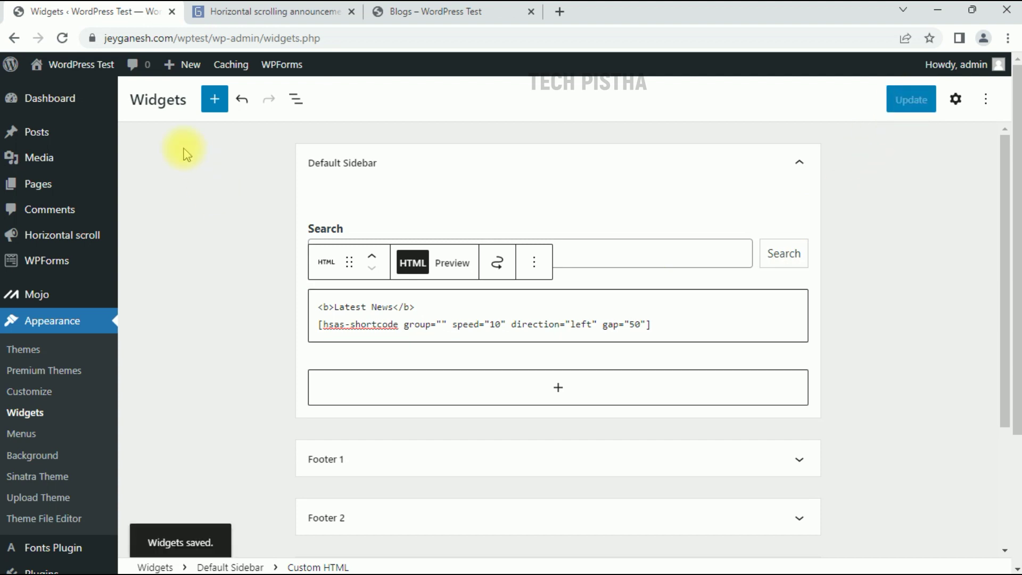
mouse_move(89, 78)
left_click(55, 90)
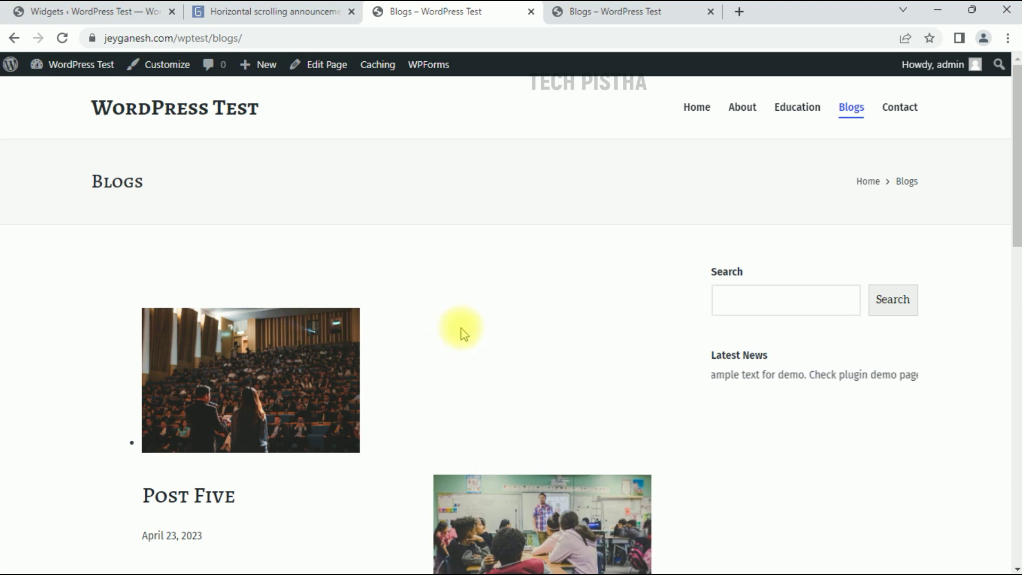
Go back from the Blogs page to the site's home page
key("alt+Left")
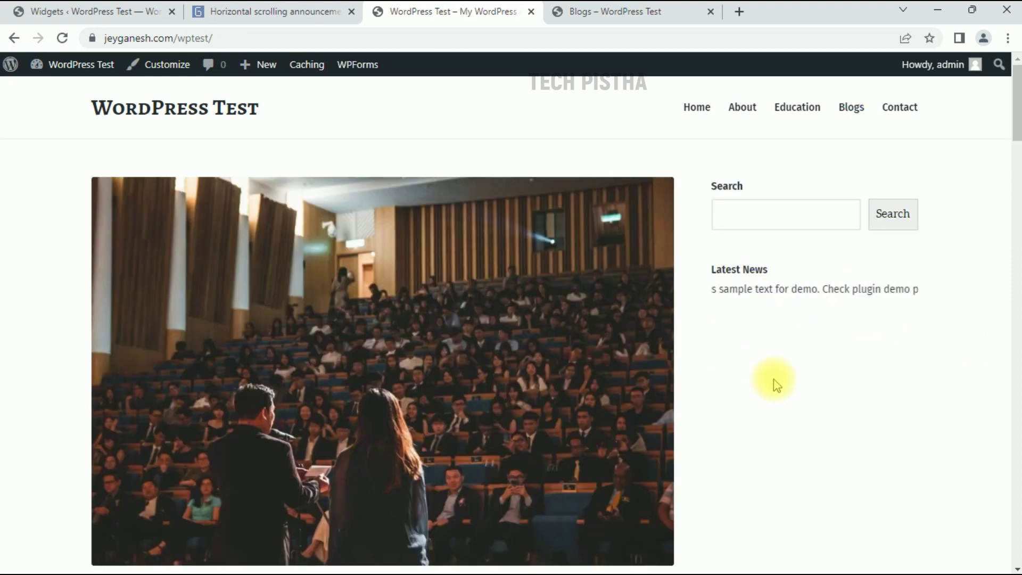